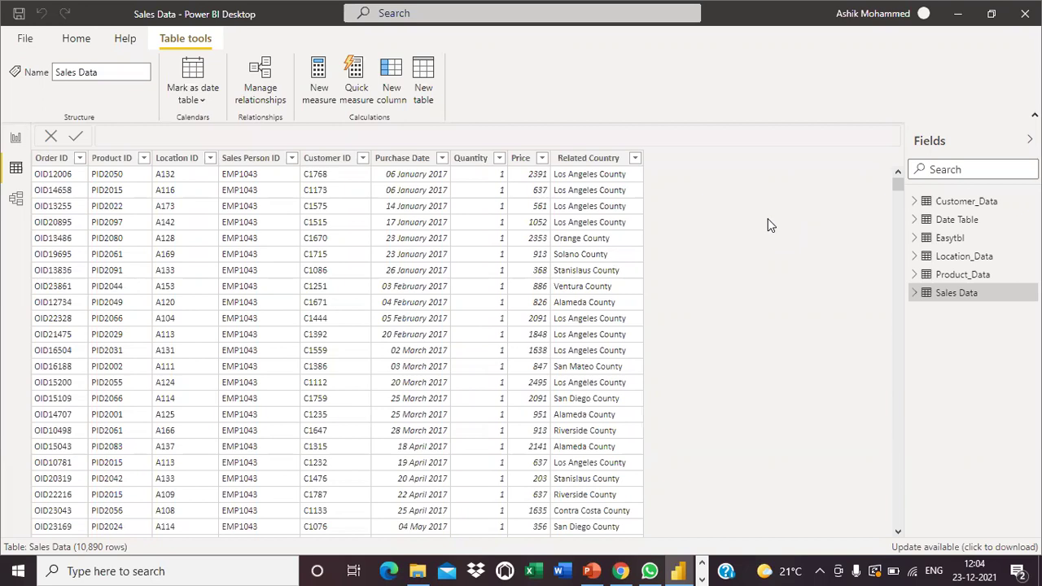
- Create a new calculated table and name it Calender in its formula
left_click(425, 96)
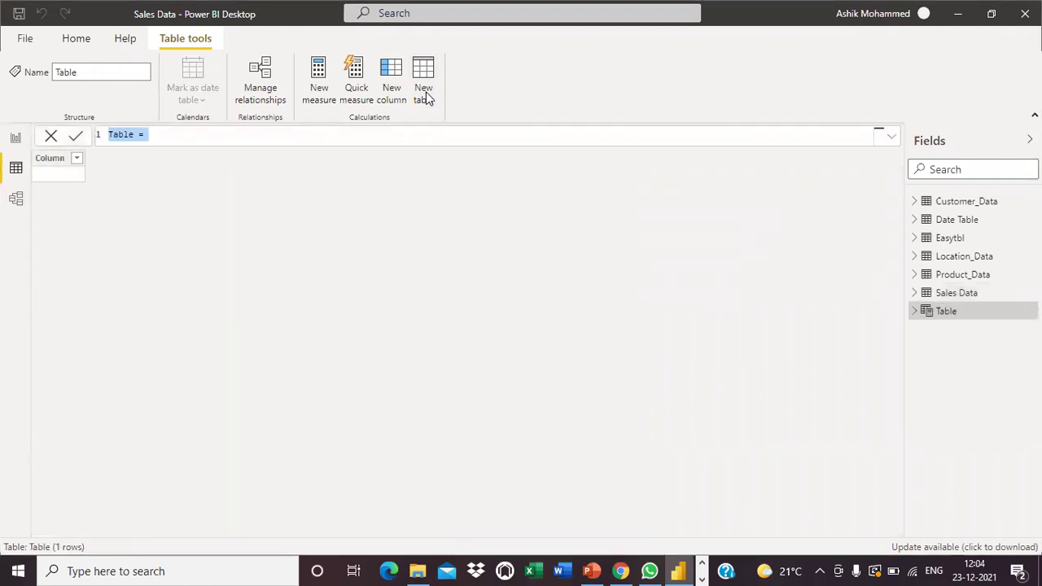
left_click(162, 134)
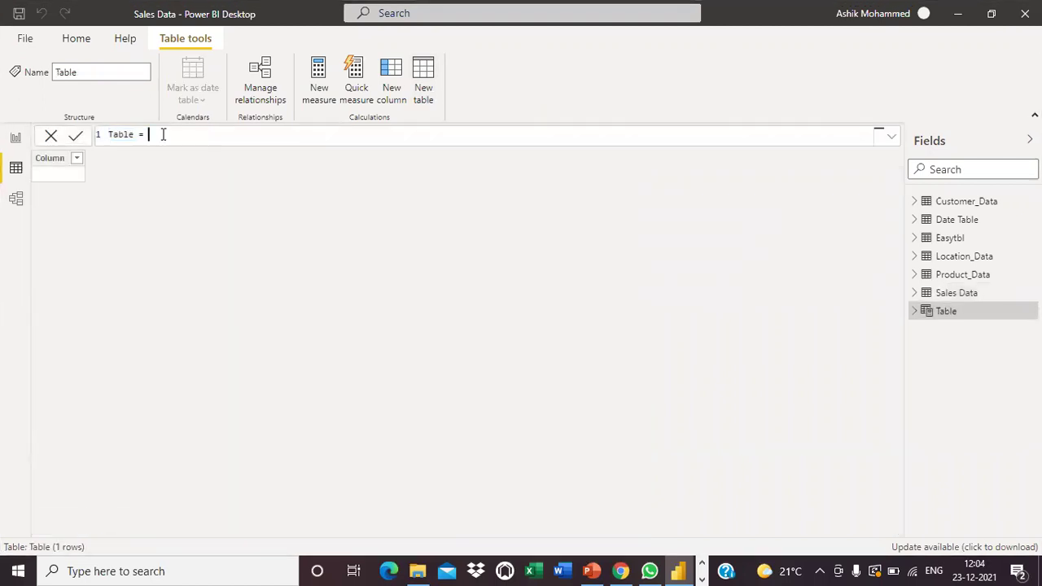
key("BackSpace")
key("BackSpace")
key("BackSpace")
key("BackSpace")
key("BackSpace")
key("BackSpace")
key("BackSpace")
key("BackSpace")
type("Calender =")
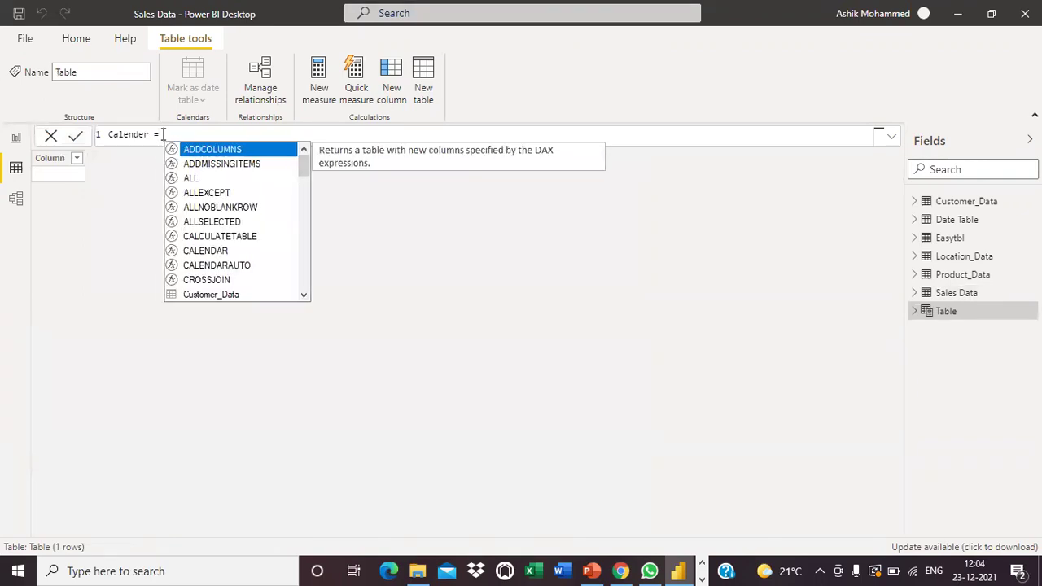
- Start the Calender table's formula with the CALENDAR function and DATE(2010,1,1) as the start date
type(" cale")
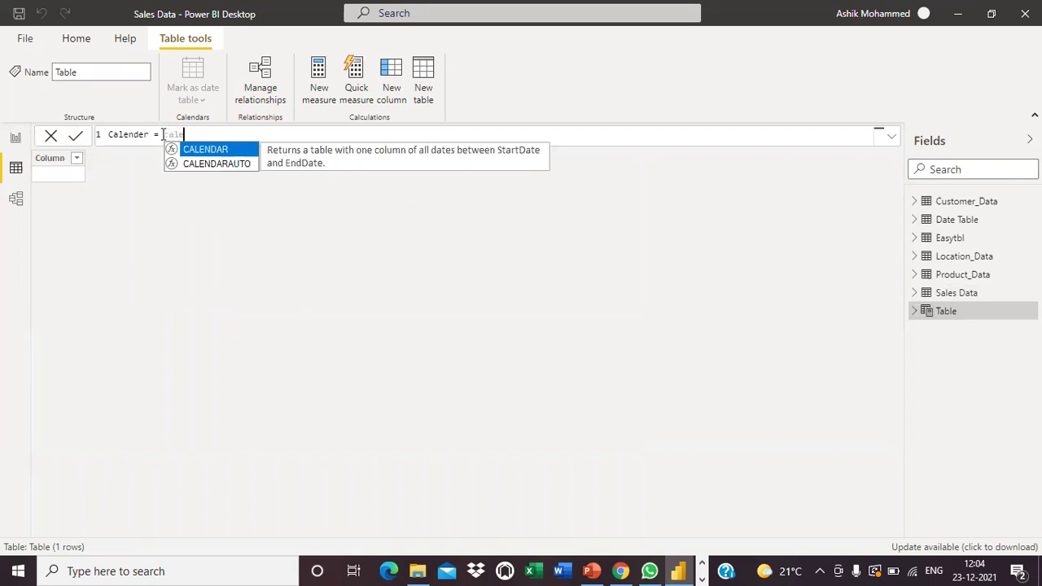
key("Tab")
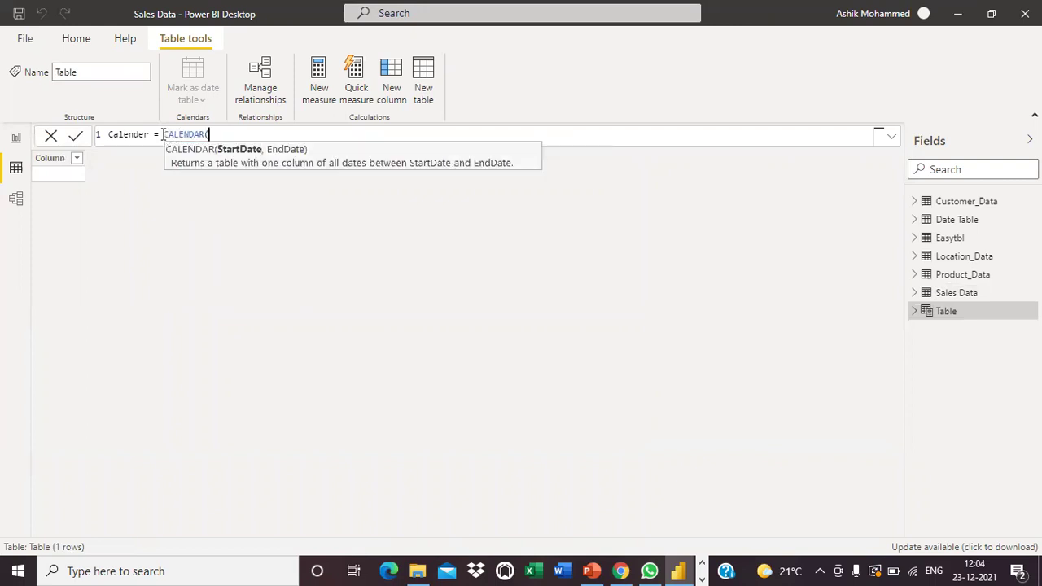
type("date")
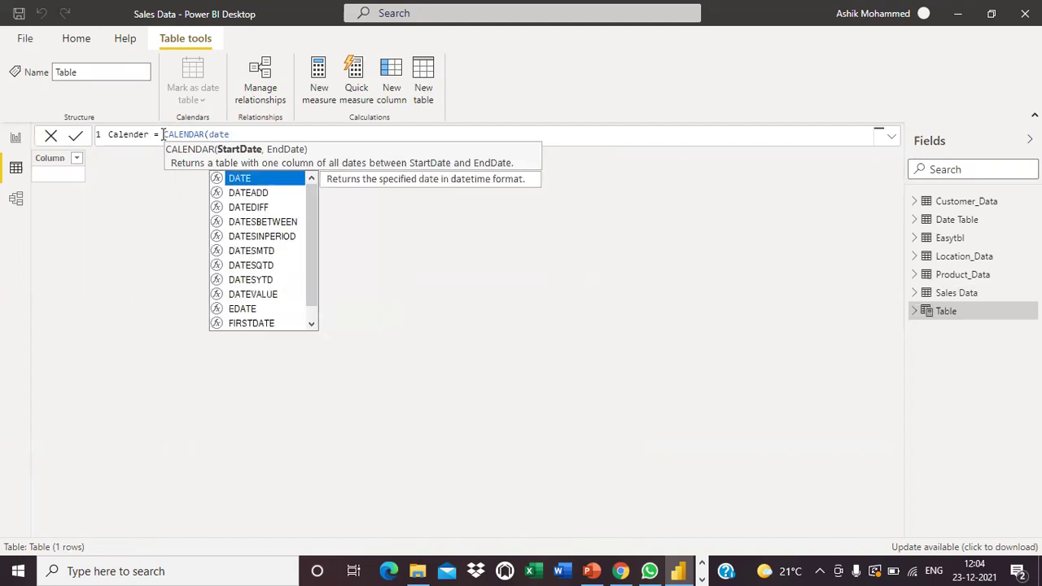
key("Tab")
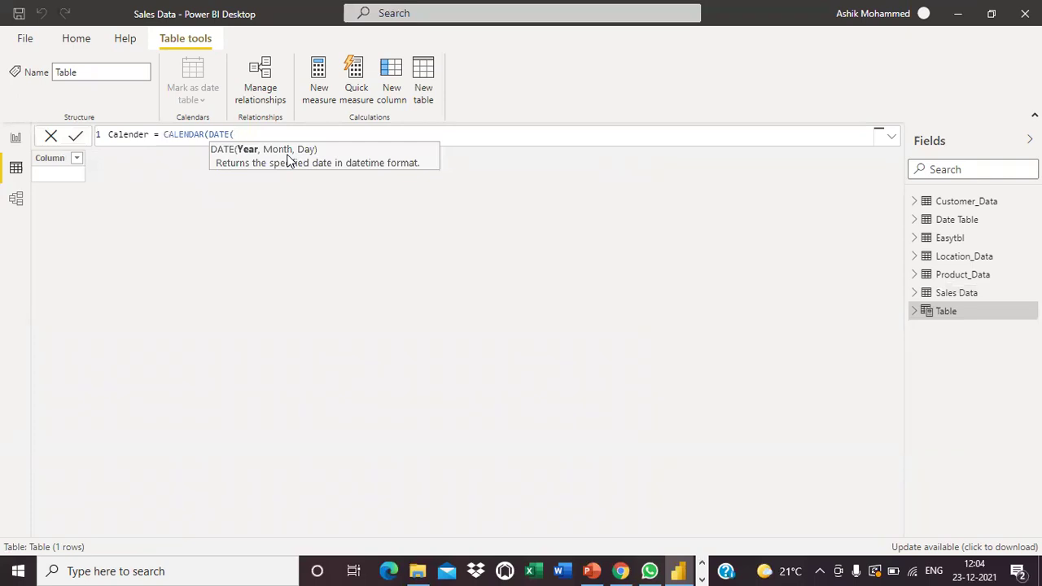
type("2020,1,1")
left_click(250, 134)
key("BackSpace")
type("1")
left_click(306, 133)
type("),")
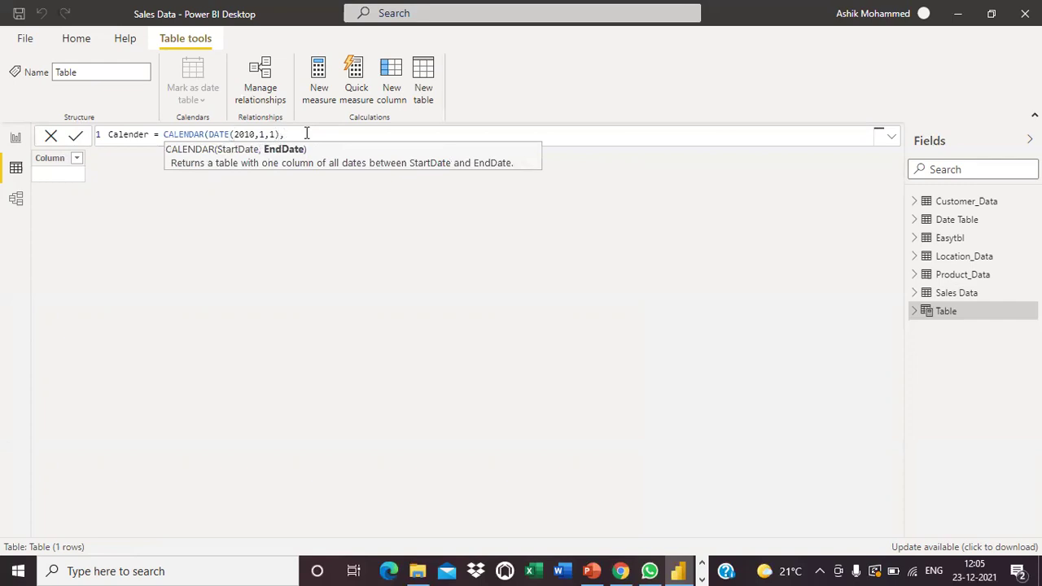
- Complete the CALENDAR formula with DATE(2021,12,31) as the end date and commit it
type("date")
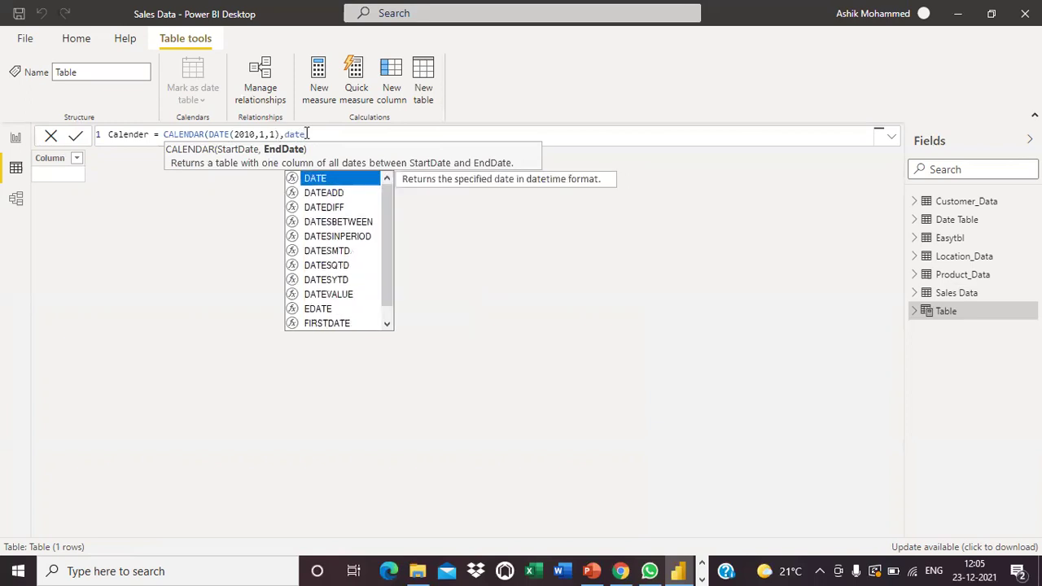
key("Tab")
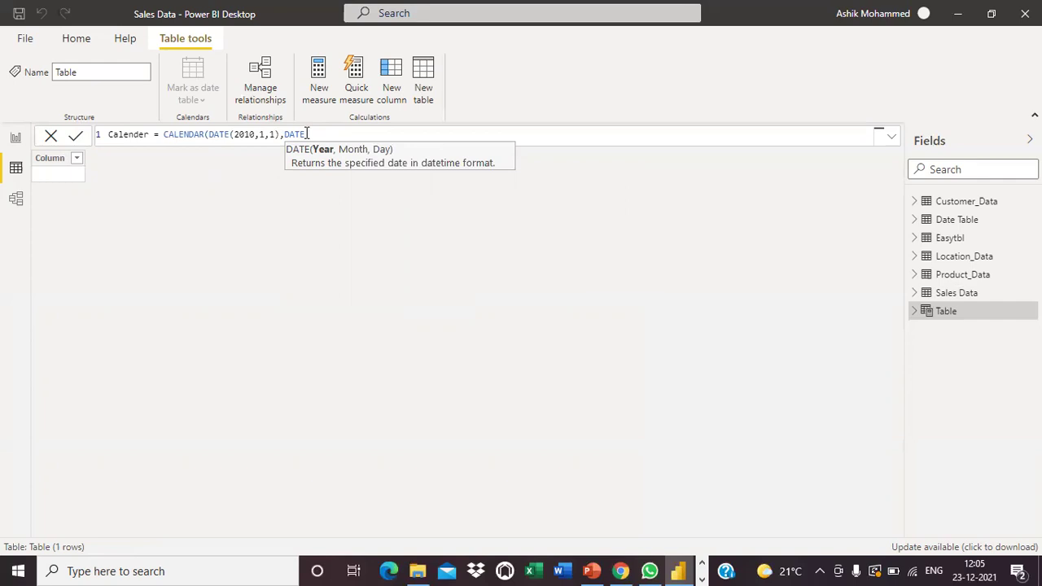
type("2021,")
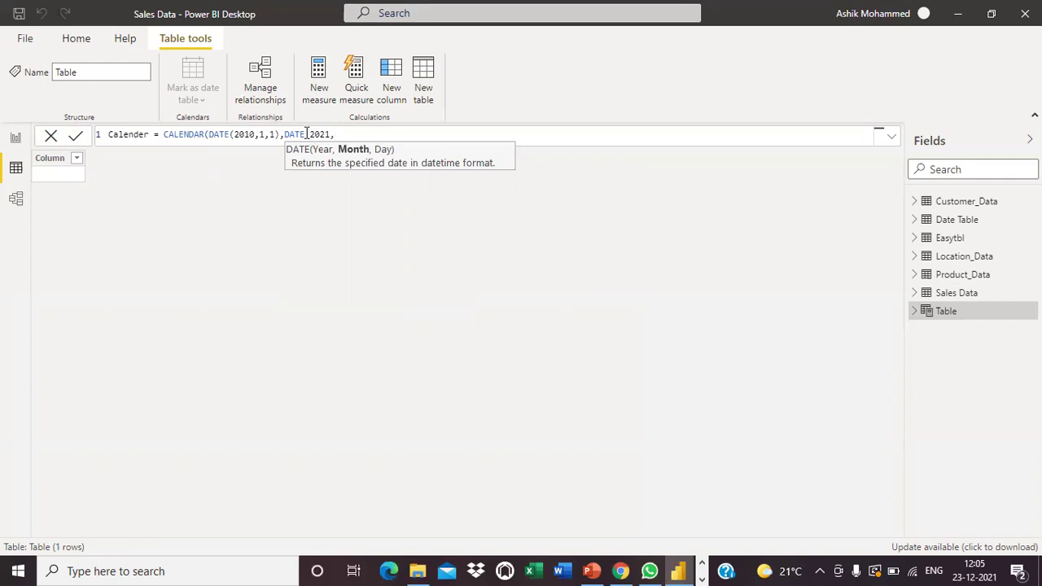
type("12,31)")
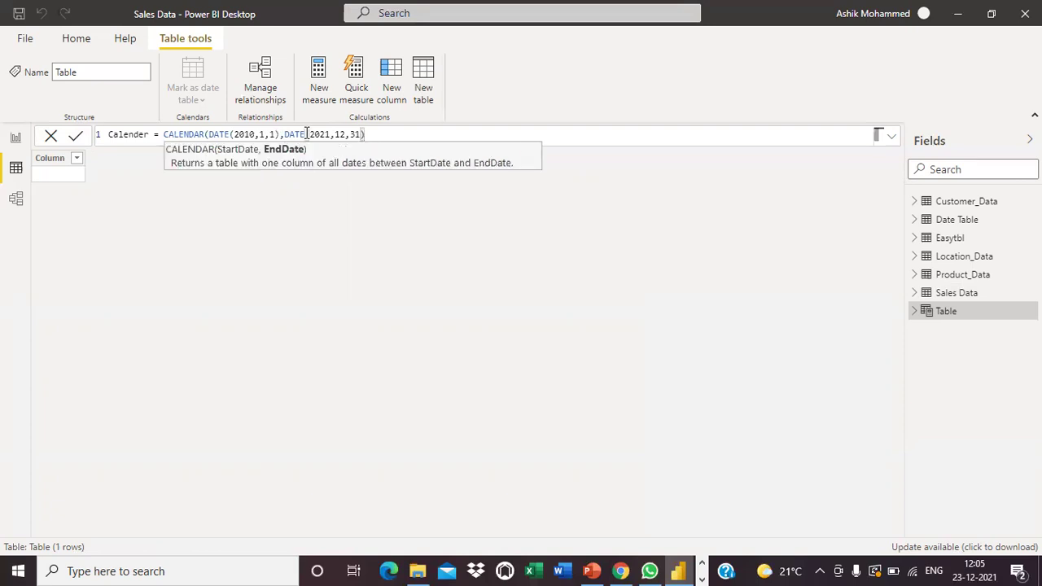
type(")")
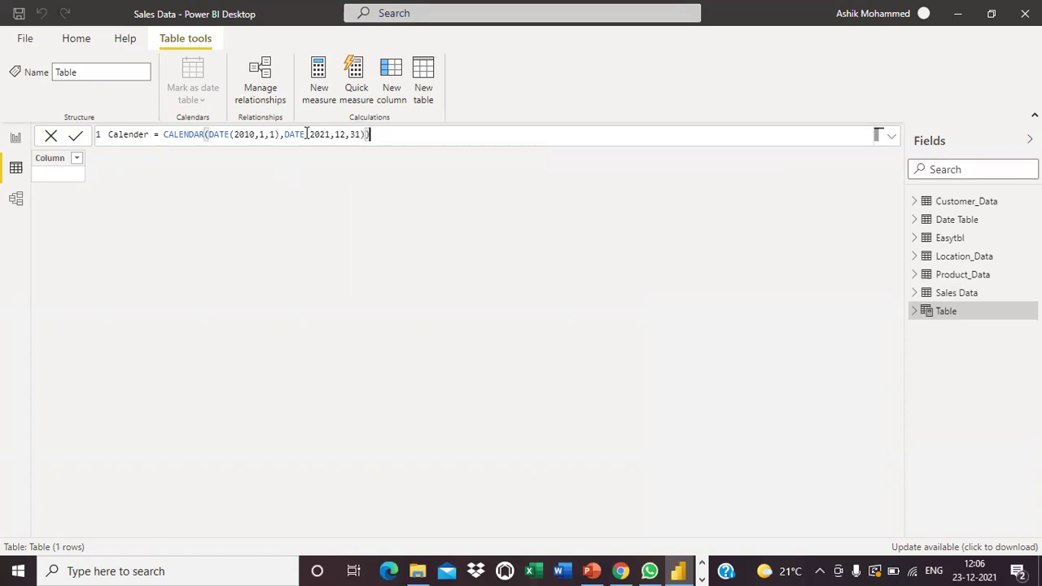
key("Return")
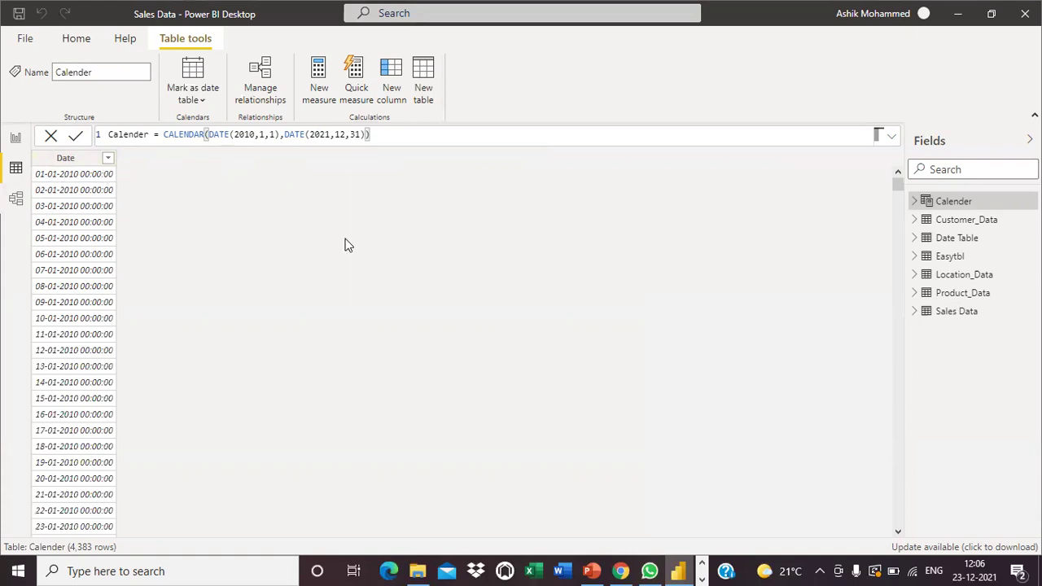
- Replace the end date in the Calender table's formula with TODAY() and commit it
left_click_drag(897, 187, 898, 519)
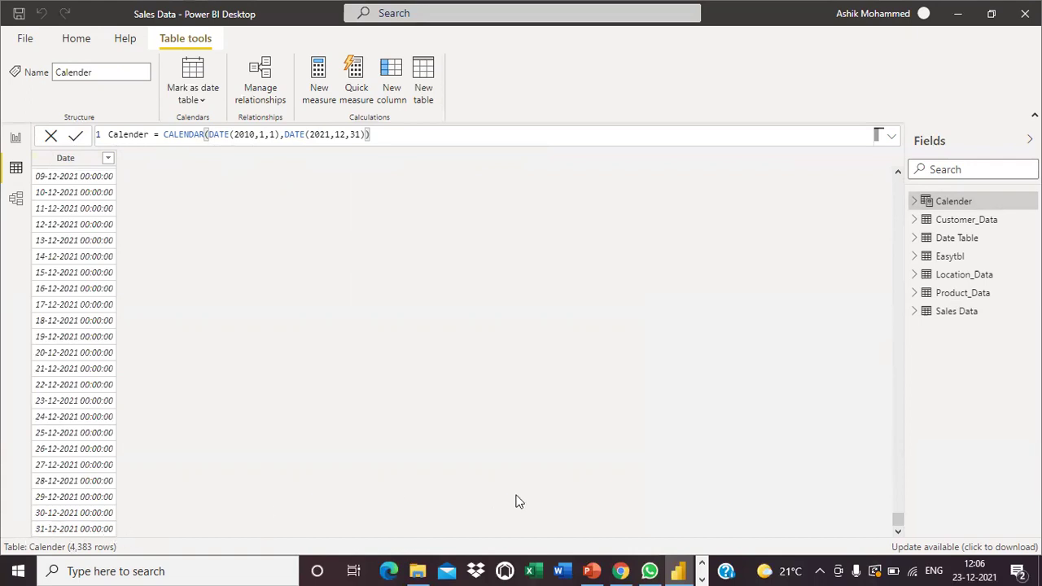
left_click(898, 484)
scroll(900, 486, "up", 2)
left_click_drag(899, 522, 883, 168)
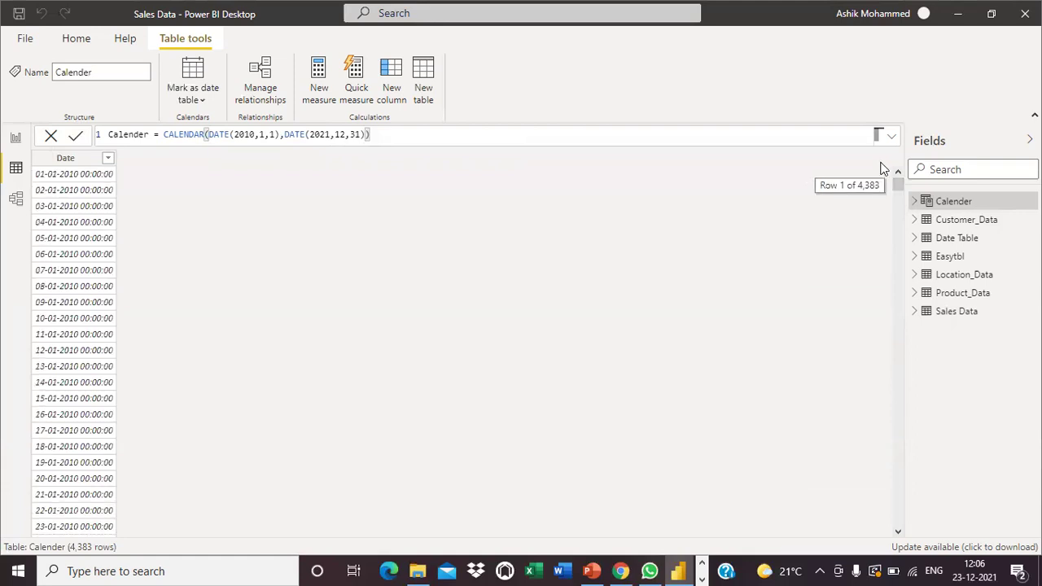
left_click(382, 134)
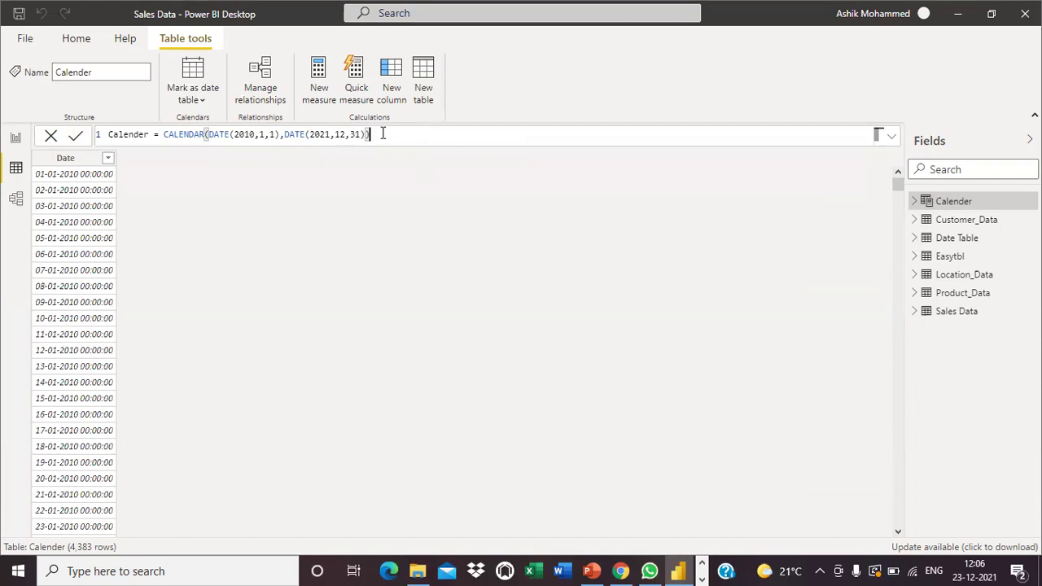
key("BackSpace")
key("BackSpace")
key("BackSpace")
key("BackSpace")
key("BackSpace")
key("BackSpace")
key("BackSpace")
key("BackSpace")
key("BackSpace")
key("BackSpace")
key("BackSpace")
key("BackSpace")
key("BackSpace")
key("BackSpace")
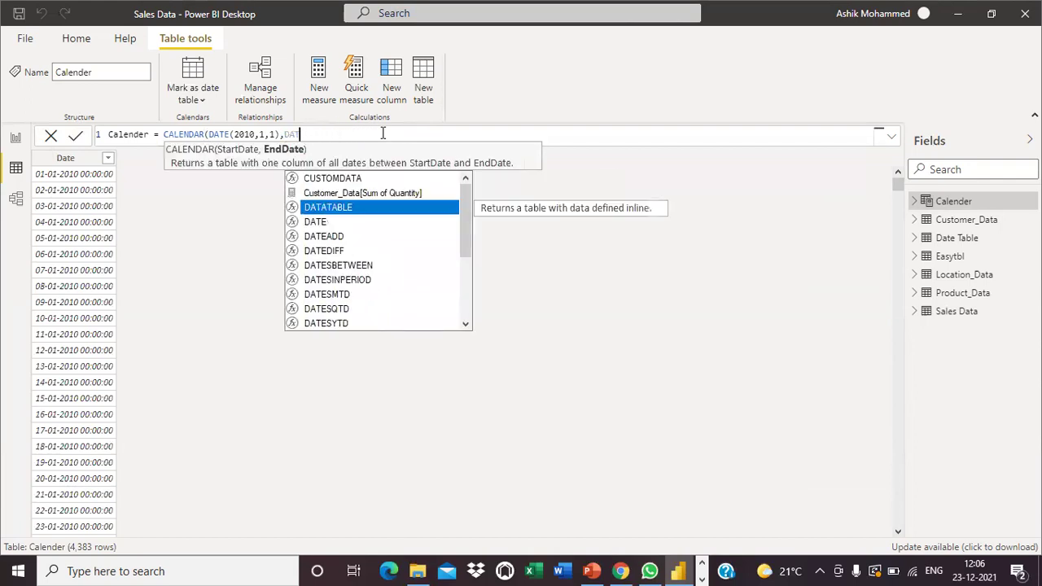
key("BackSpace")
key("BackSpace")
key("BackSpace")
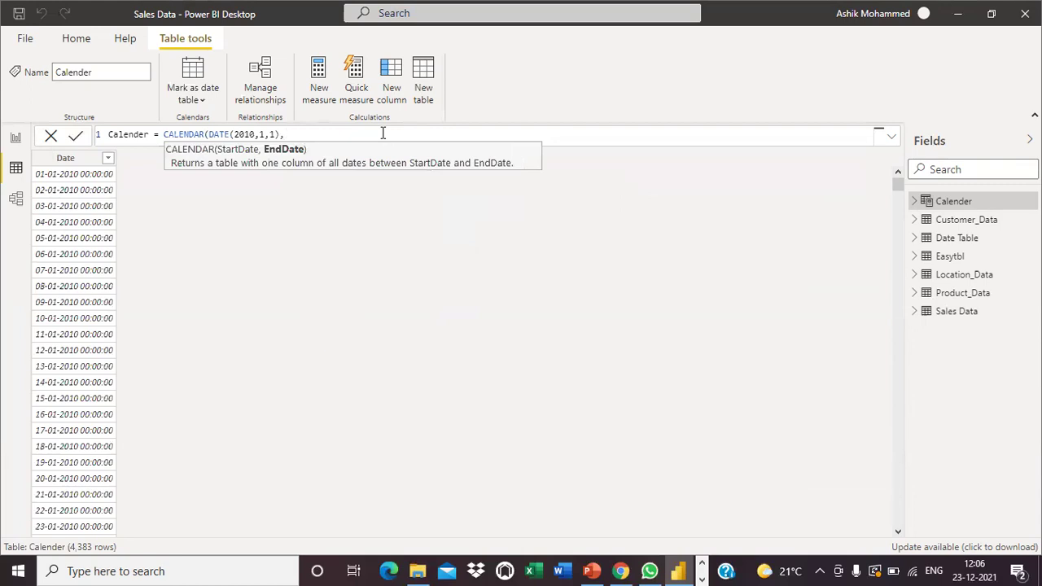
type("toda")
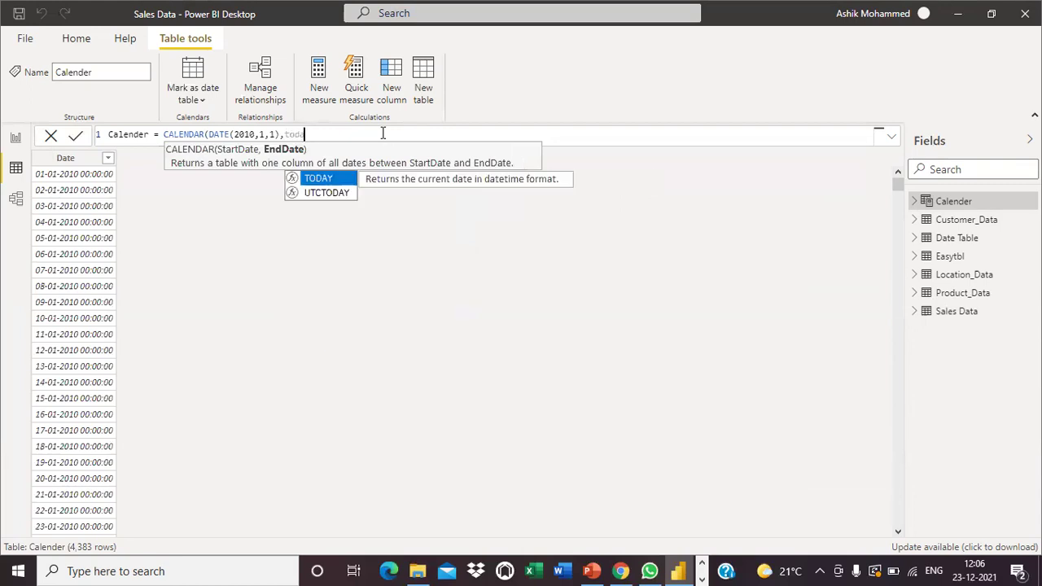
key("Tab")
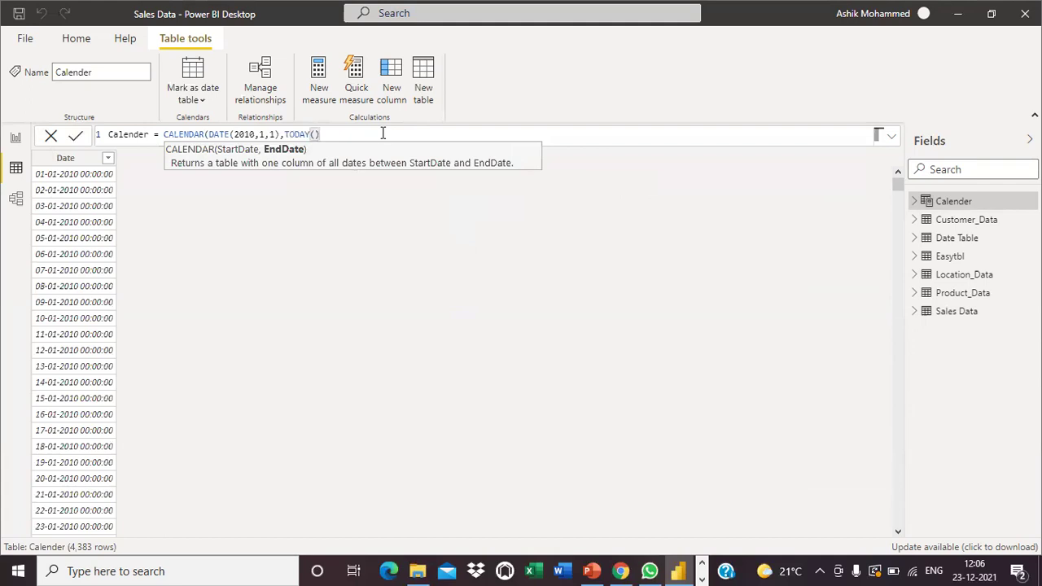
type(")")
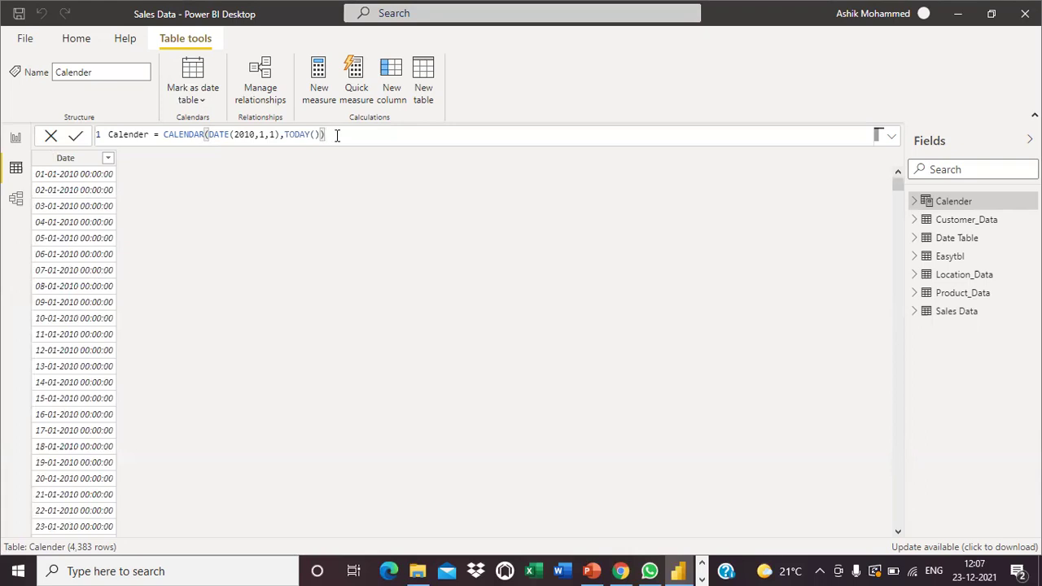
key("Return")
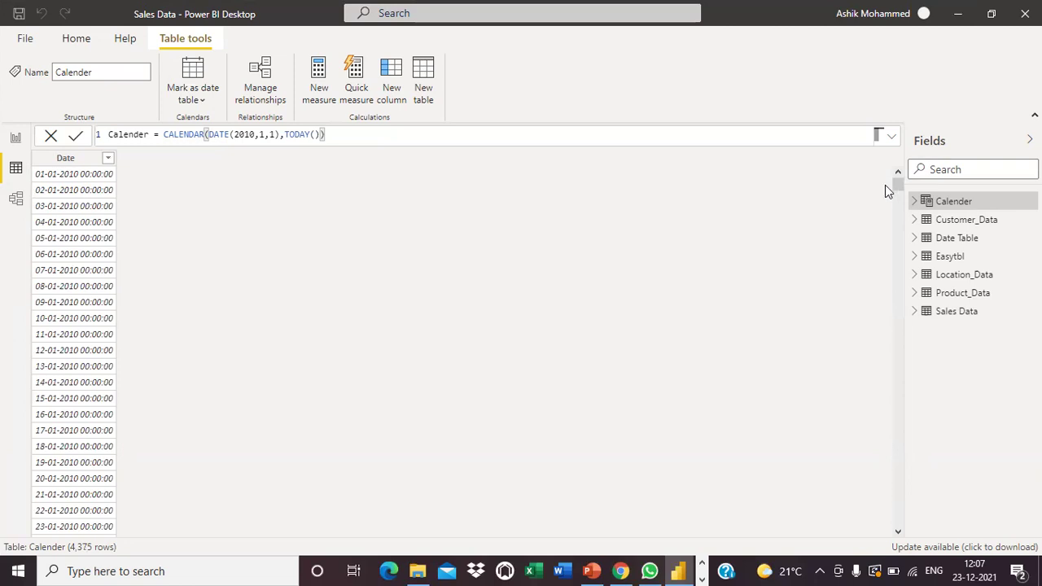
- Add a calculated column named day to the Calender table with the formula DAY(Calender[Date].[Date])
left_click_drag(897, 186, 877, 570)
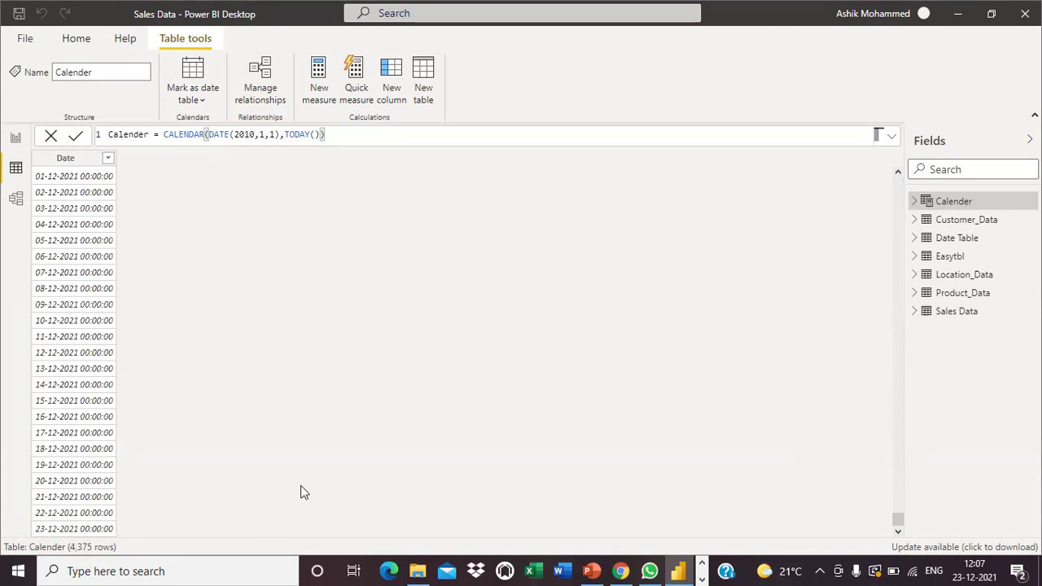
left_click_drag(897, 528, 895, 160)
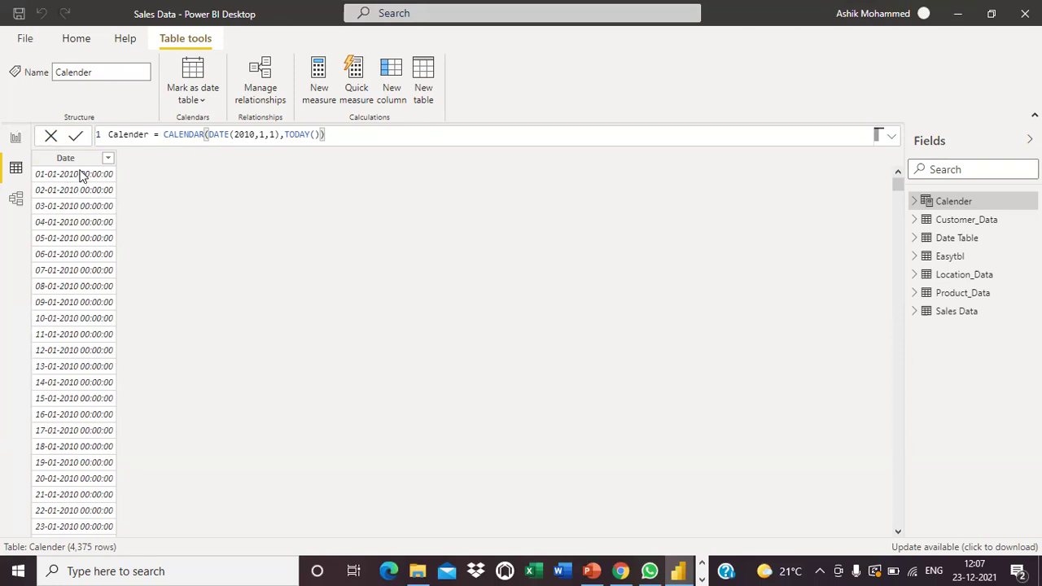
left_click(389, 96)
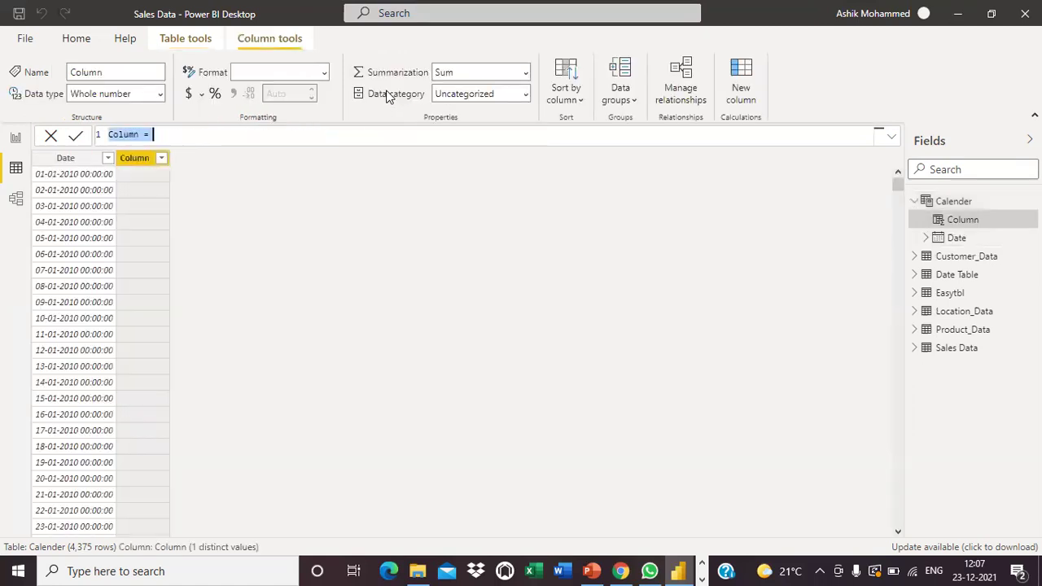
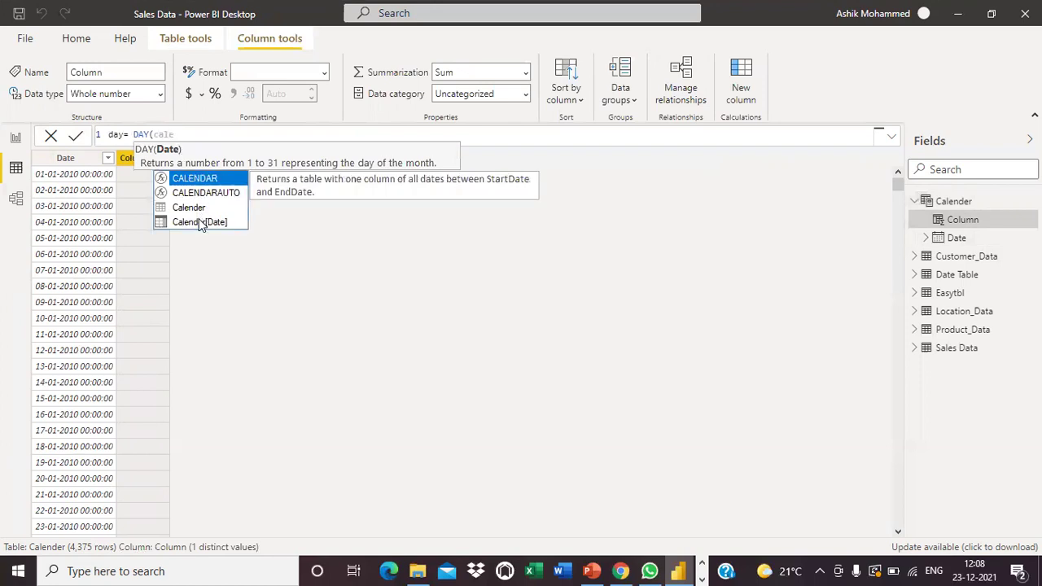
left_click(201, 223)
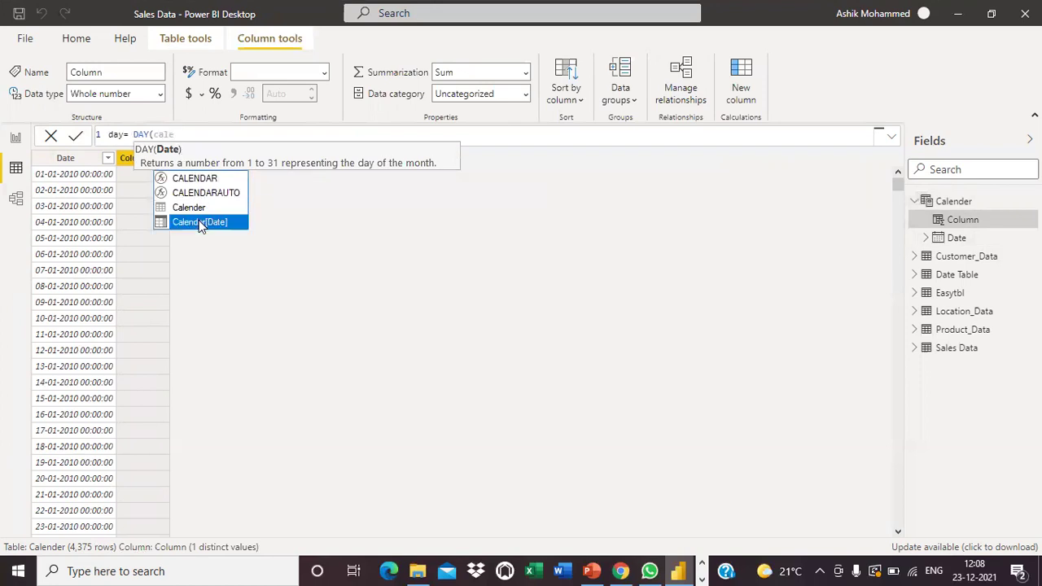
key("Tab")
type(".")
key("Tab")
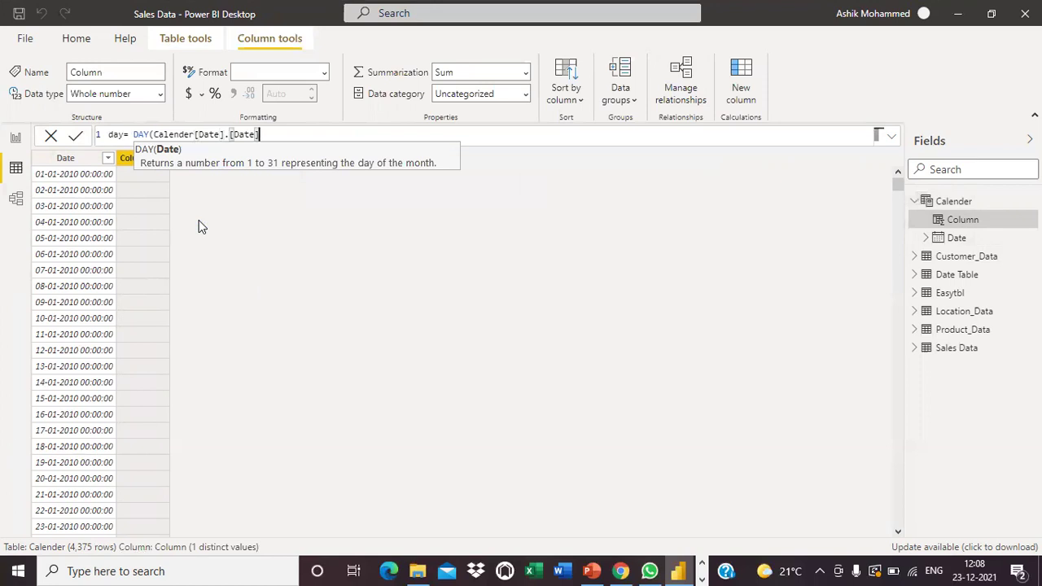
type(")")
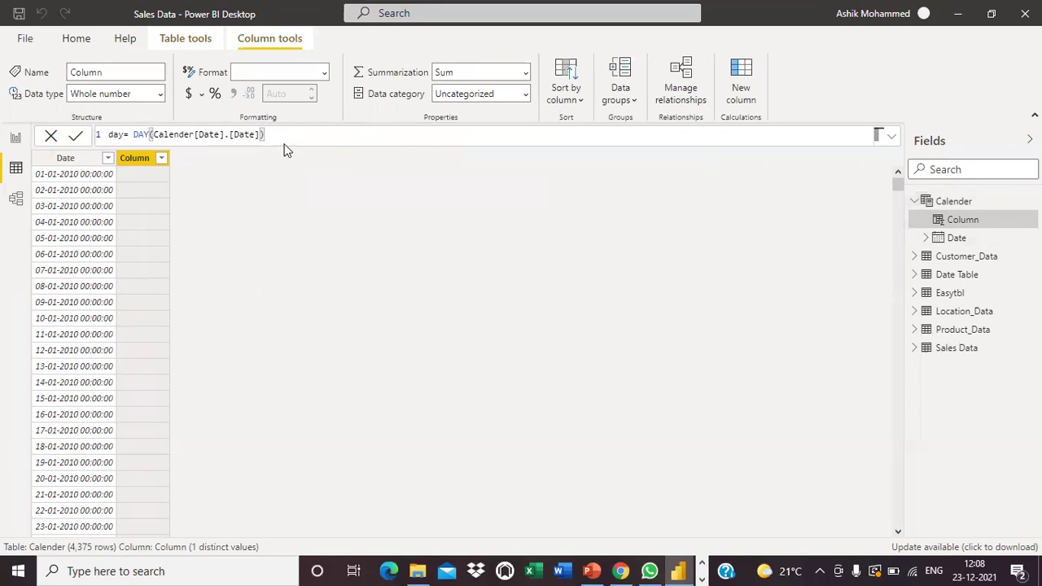
key("Return")
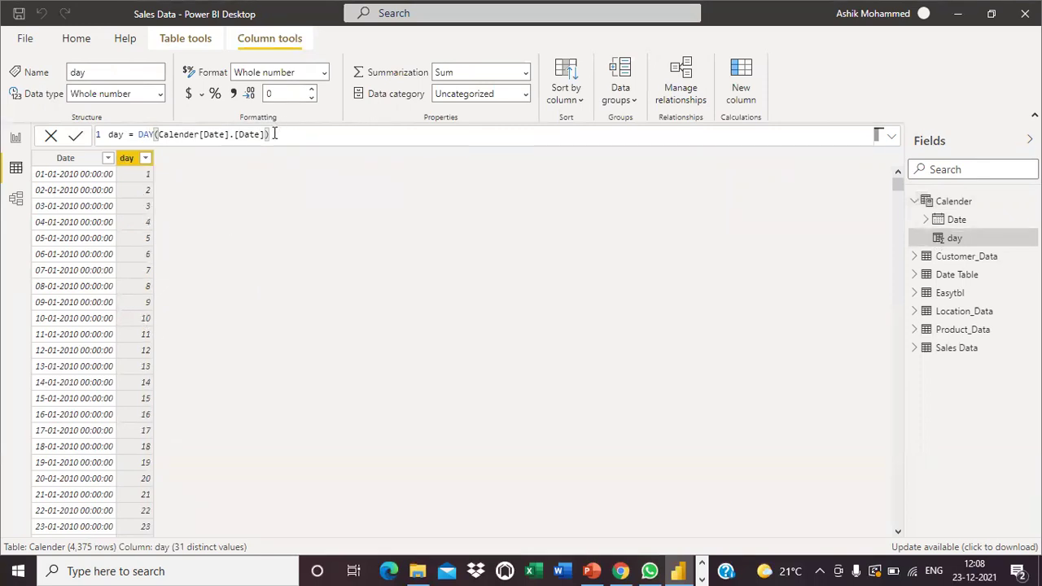
- Change the day column's formula to use MONTH instead of DAY on Calender[Date].[Date]
left_click(154, 135)
key("BackSpace")
key("BackSpace")
key("BackSpace")
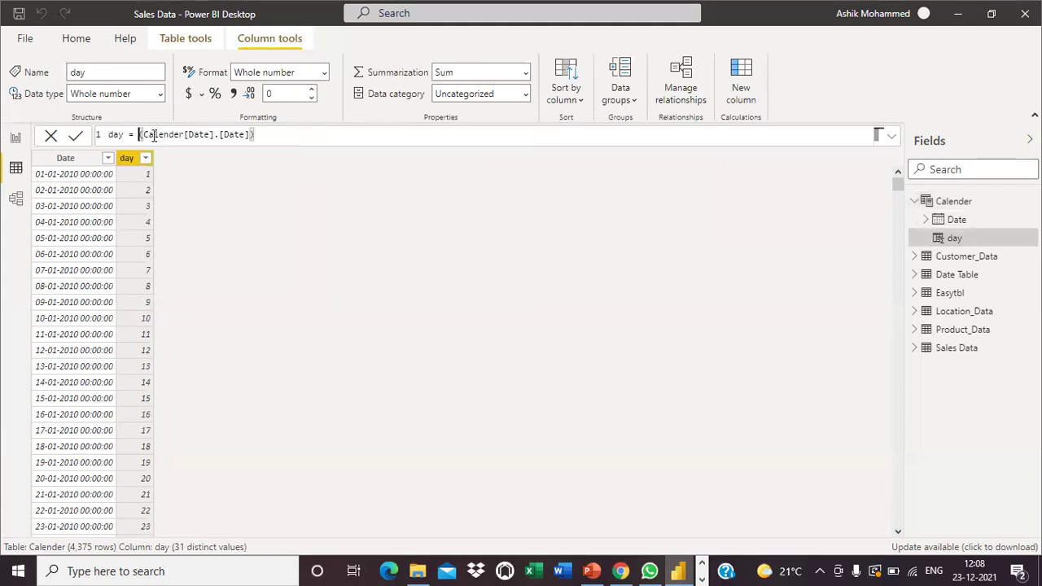
type("month")
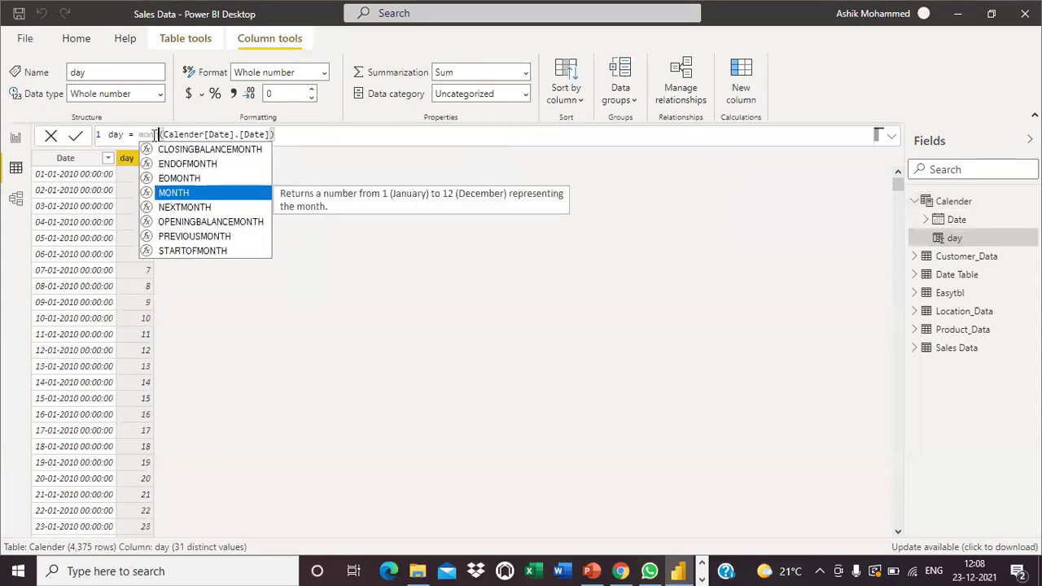
key("Escape")
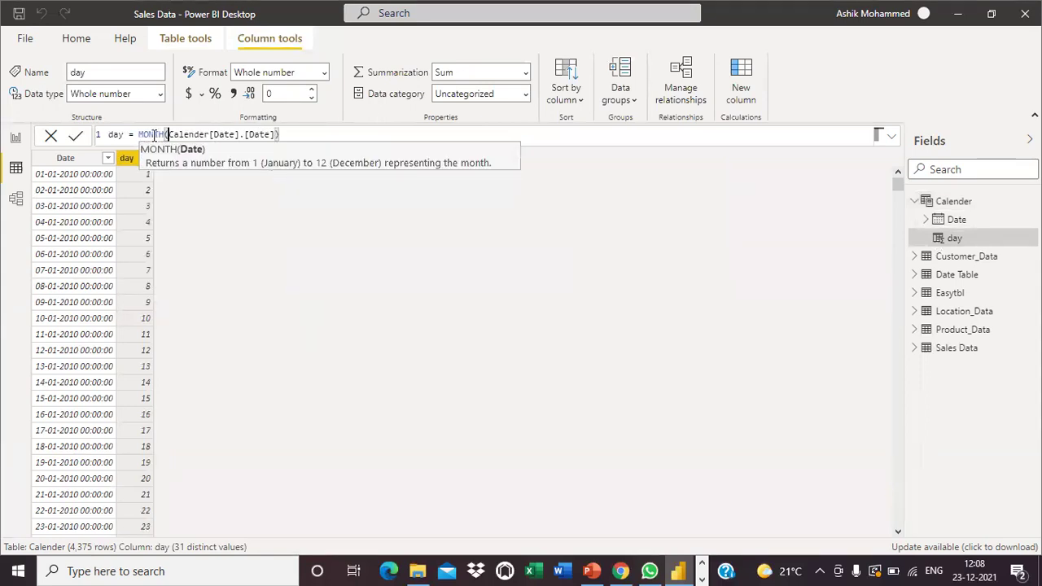
left_click(300, 127)
key("Return")
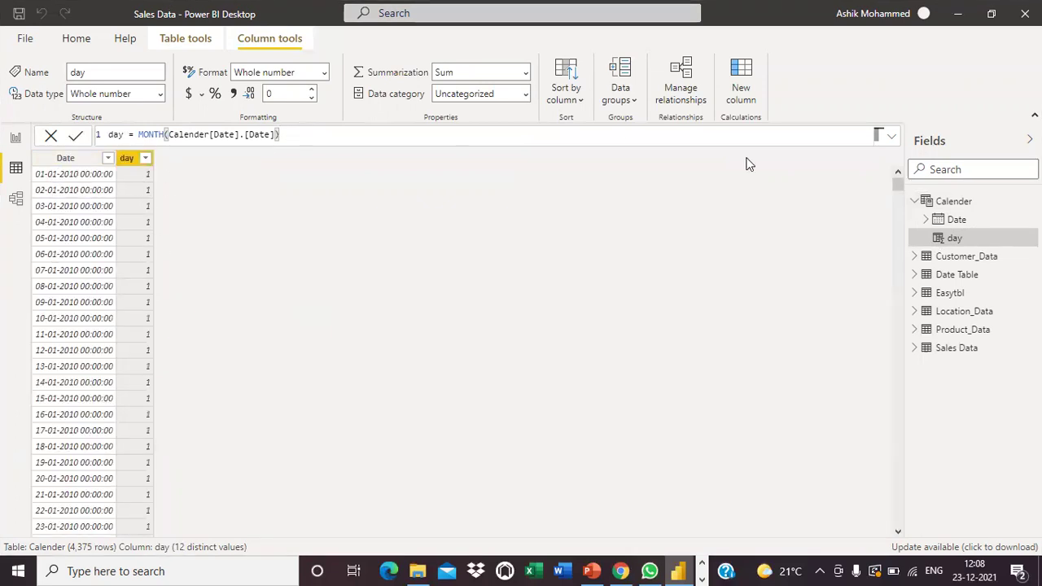
- Replace MONTH with YEAR in the day column's formula on Calender[Date].[Date], commit it, and check the values down the whole table
left_click_drag(897, 183, 888, 162)
key("BackSpace")
key("BackSpace")
key("BackSpace")
key("BackSpace")
key("BackSpace")
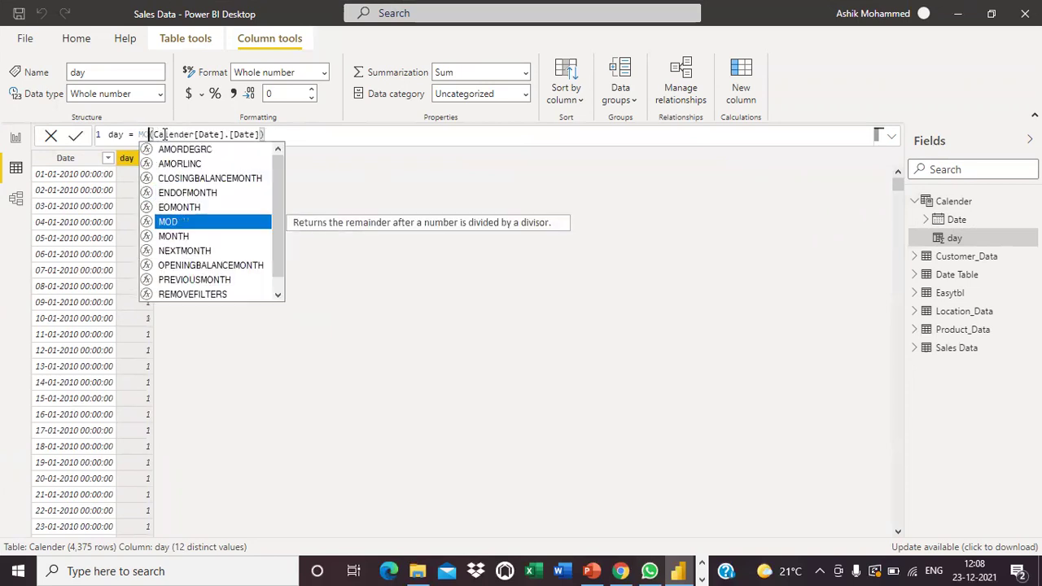
type("Year")
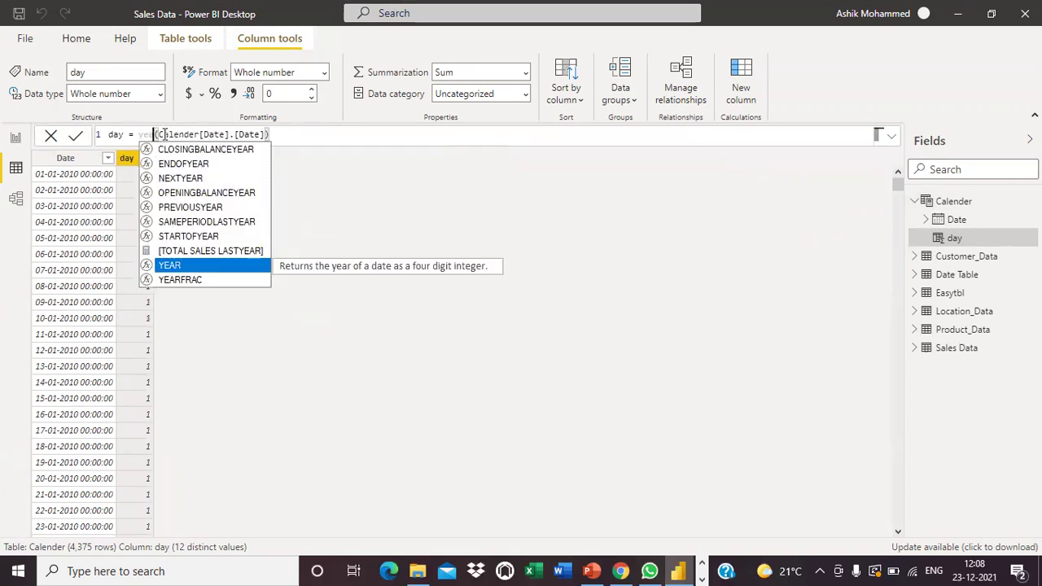
left_click(293, 132)
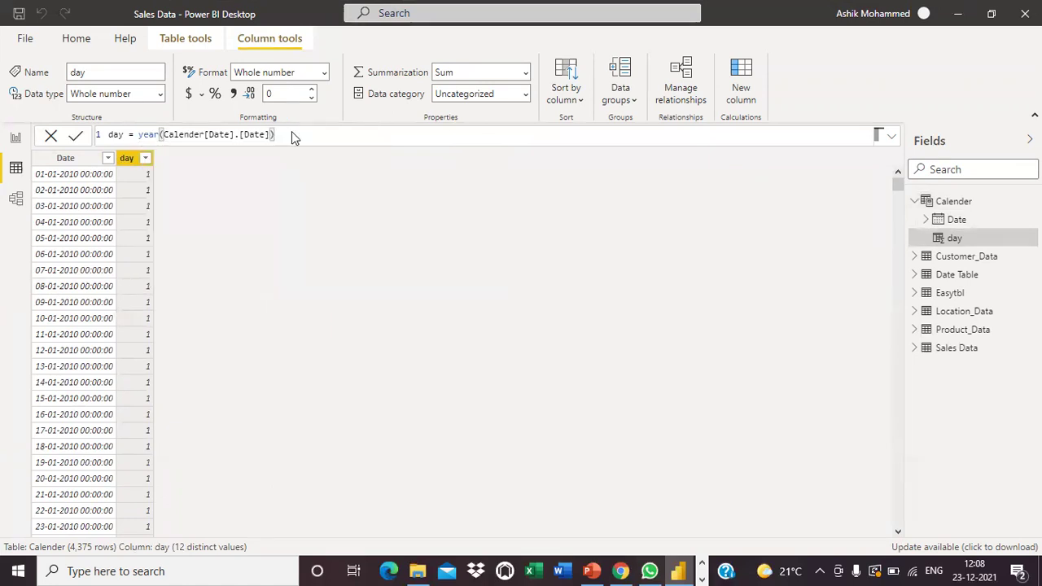
key("Return")
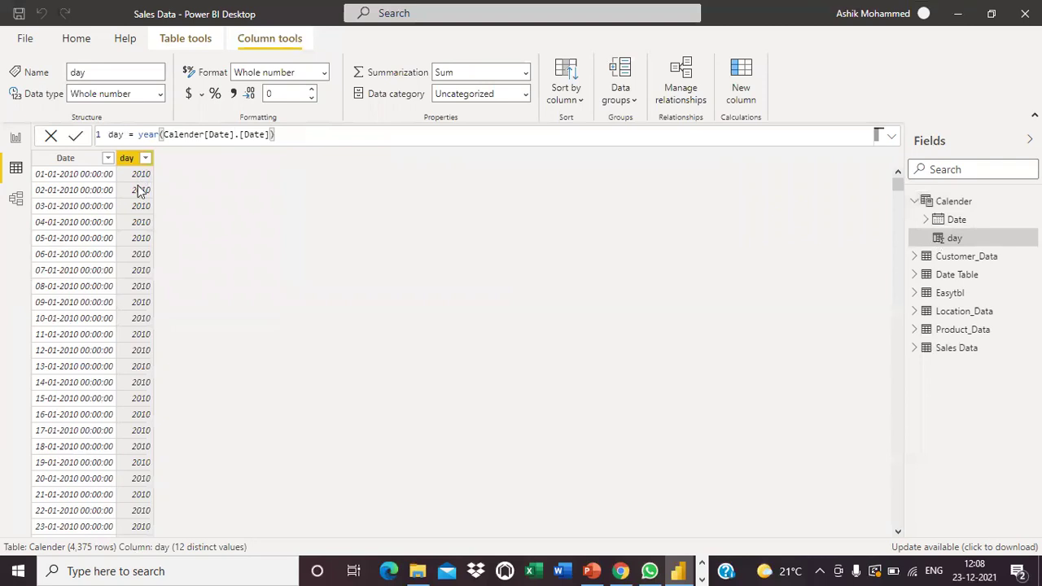
left_click_drag(898, 186, 289, 570)
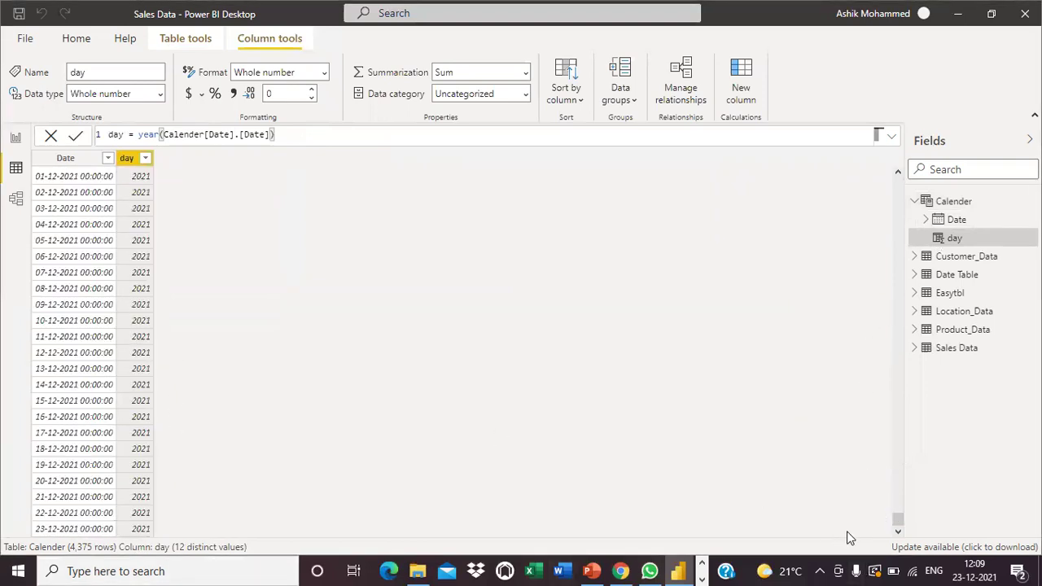
left_click_drag(898, 518, 902, 170)
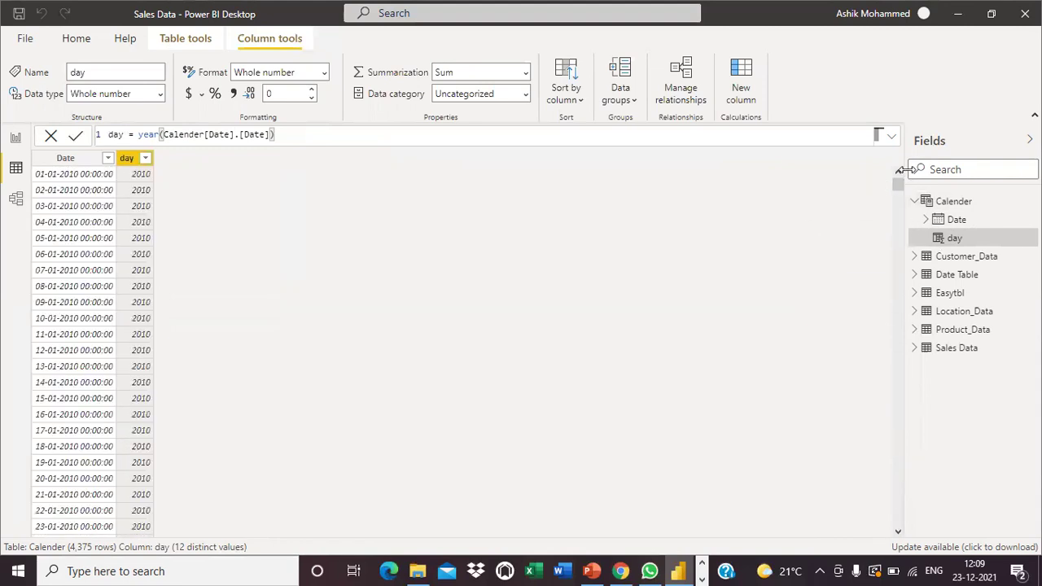